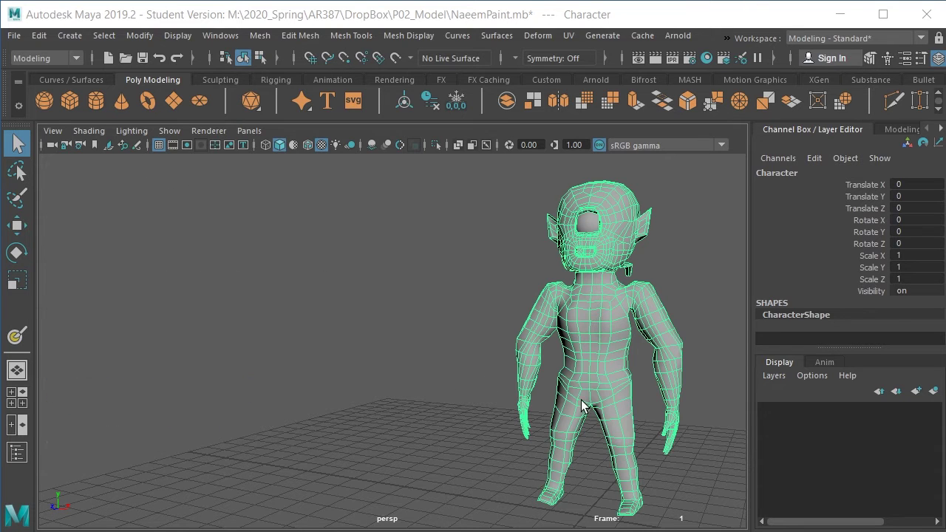
# Frame the character, show lambert3's attributes in the Attribute Editor, and activate the 3D Paint Tool
pyautogui.keyDown('alt'); pyautogui.moveTo(583, 404); pyautogui.dragTo(560, 366); pyautogui.keyUp('alt')
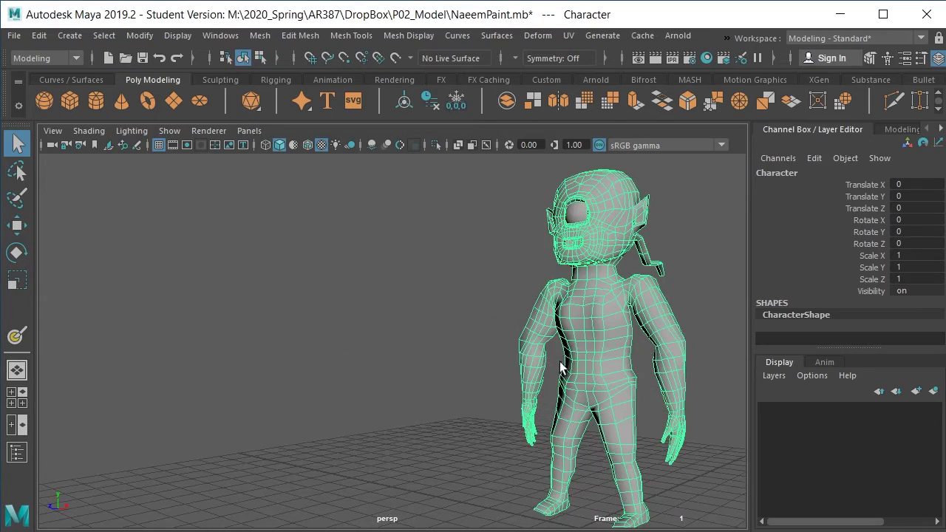
pyautogui.keyDown('alt'); pyautogui.moveTo(599, 338); pyautogui.dragTo(573, 365, button='right'); pyautogui.keyUp('alt')
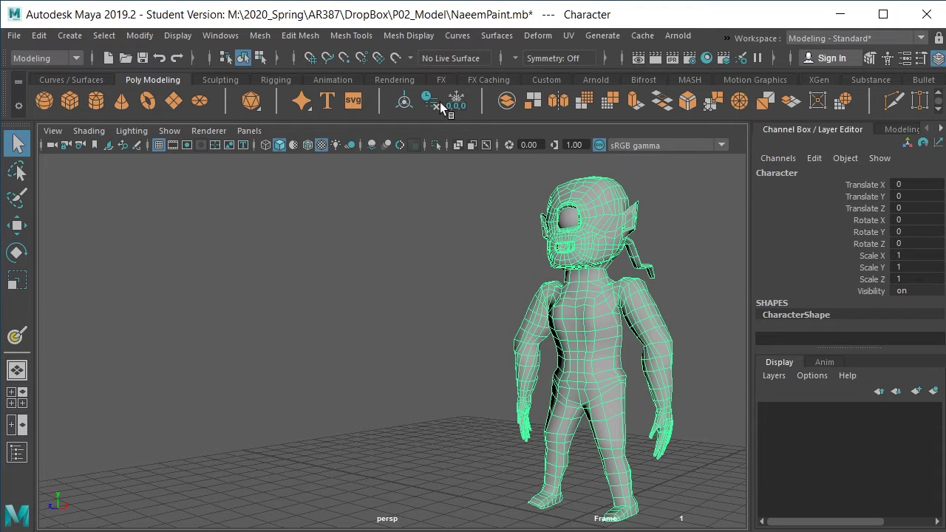
pyautogui.click(394, 78)
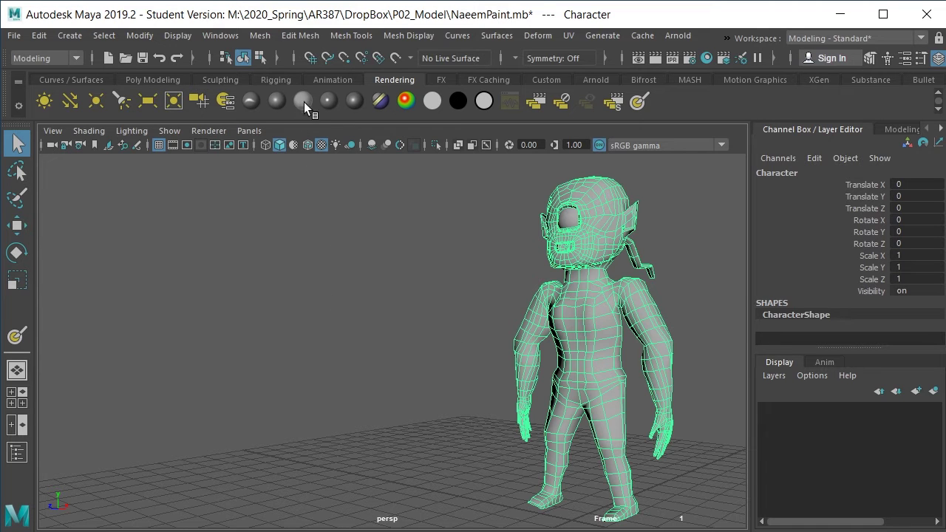
pyautogui.hotkey('ctrl', 'a')
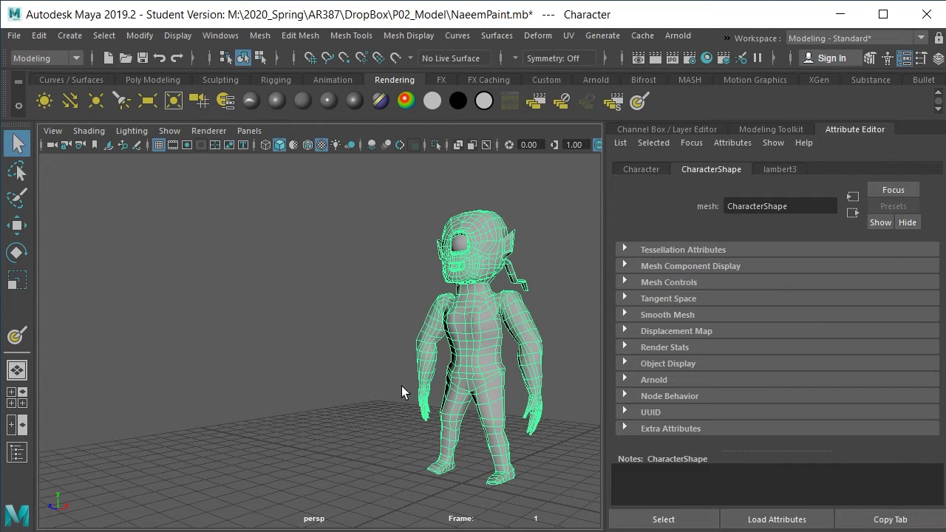
pyautogui.click(787, 172)
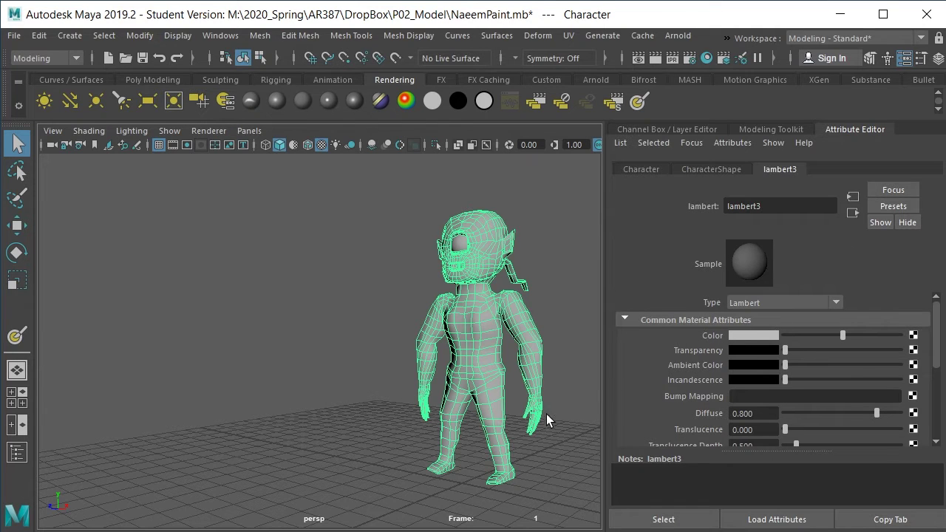
pyautogui.click(644, 99)
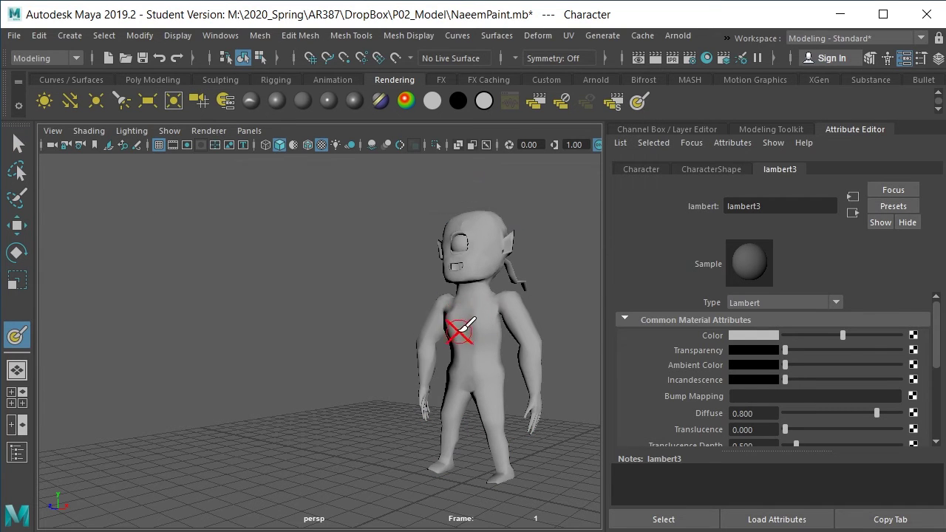
# Enlarge the paint brush over the chest and show the 3D Paint Tool settings
pyautogui.moveTo(468, 326)
pyautogui.mouseDown()
pyautogui.moveTo(513, 323)
pyautogui.moveTo(475, 323)
pyautogui.mouseUp()
pyautogui.click(920, 60)
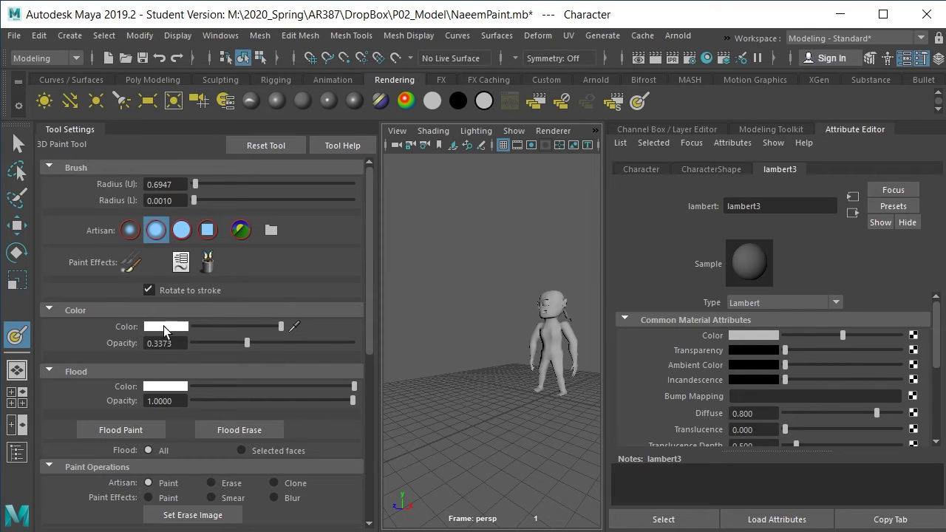
pyautogui.click(140, 430)
# Bring up Assign/Edit File Textures options at 2048 × 2048 in Maya IFF format
pyautogui.keyDown('alt'); pyautogui.moveTo(543, 275); pyautogui.dragTo(438, 360); pyautogui.keyUp('alt')
pyautogui.keyDown('alt'); pyautogui.moveTo(438, 361); pyautogui.dragTo(490, 407, button='right'); pyautogui.keyUp('alt')
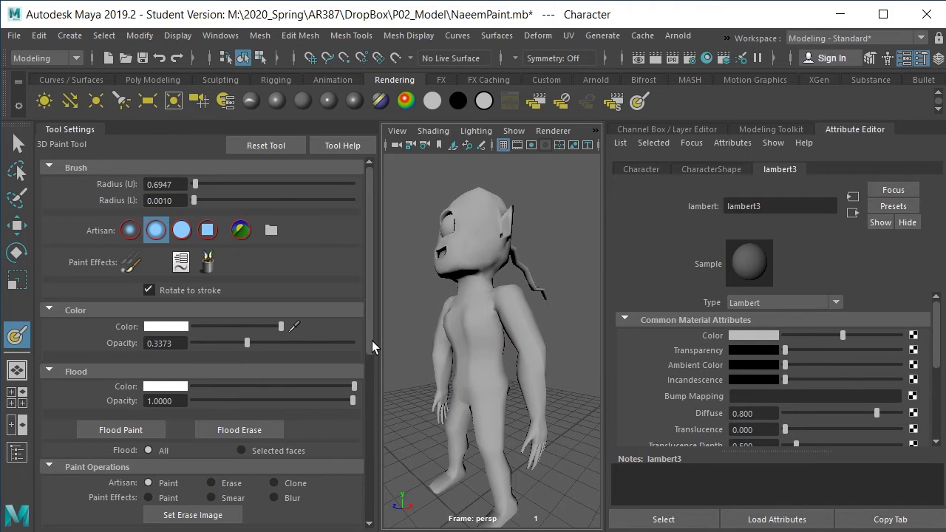
pyautogui.scroll(-8, 357, 412)
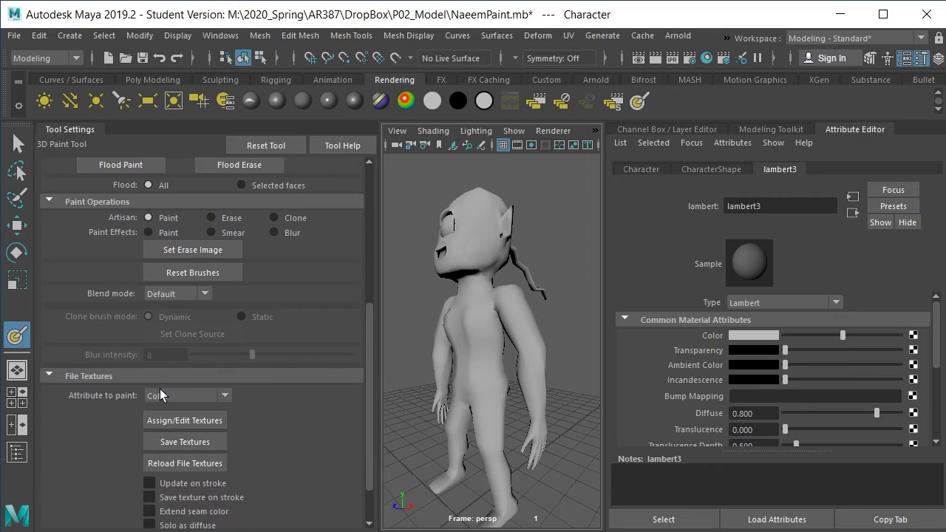
pyautogui.click(201, 421)
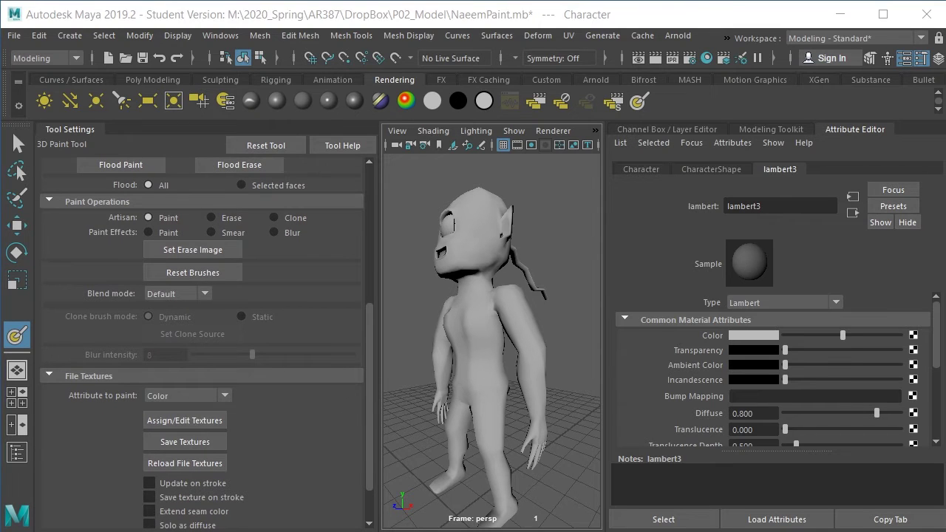
pyautogui.moveTo(455, 261); pyautogui.dragTo(453, 212)
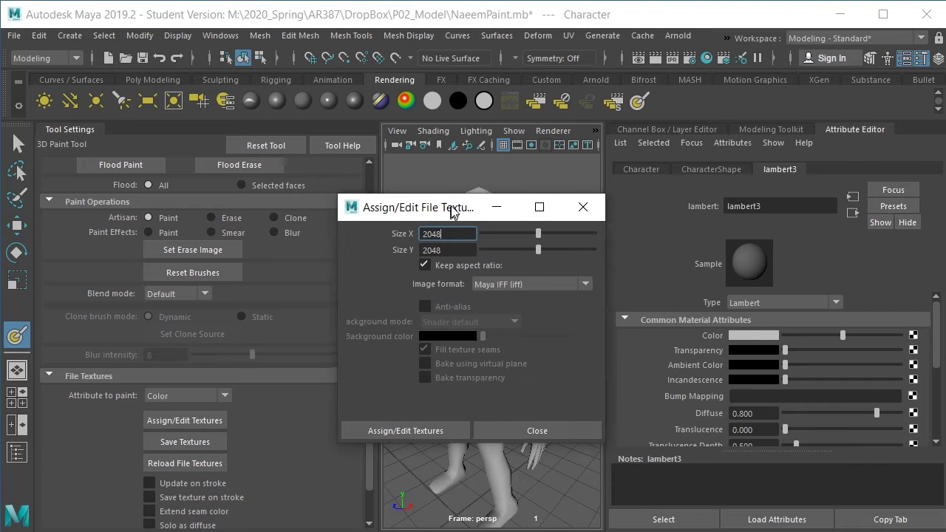
# Assign the 2048 paint texture and flood the whole character solid green
pyautogui.click(412, 429)
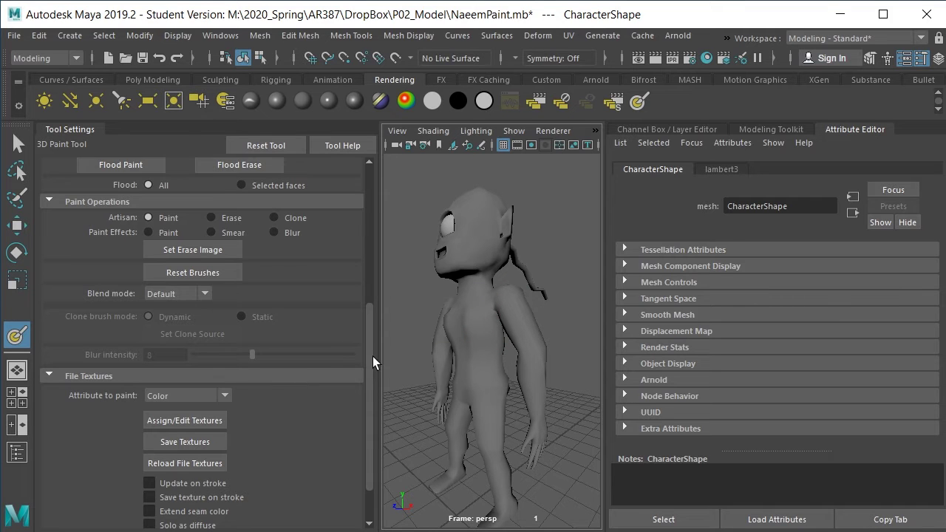
pyautogui.moveTo(369, 356); pyautogui.dragTo(364, 215)
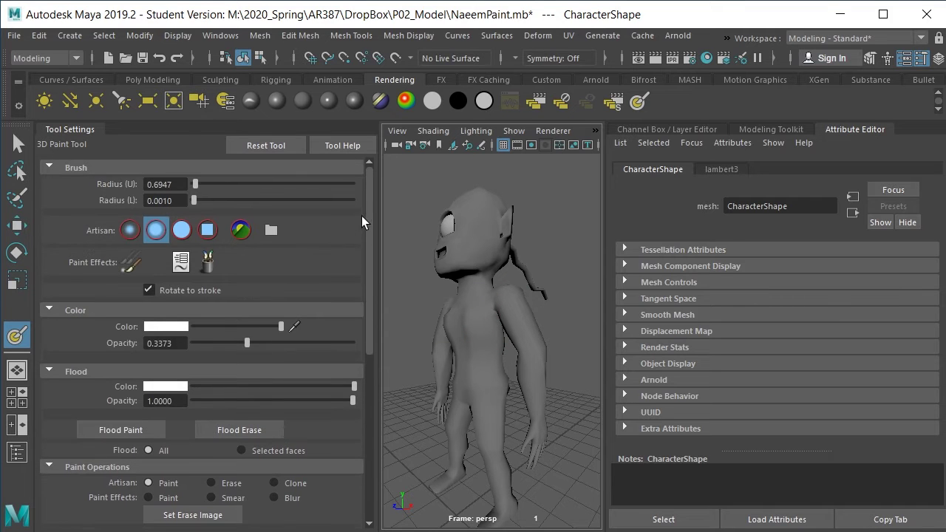
pyautogui.click(159, 386)
pyautogui.click(139, 347)
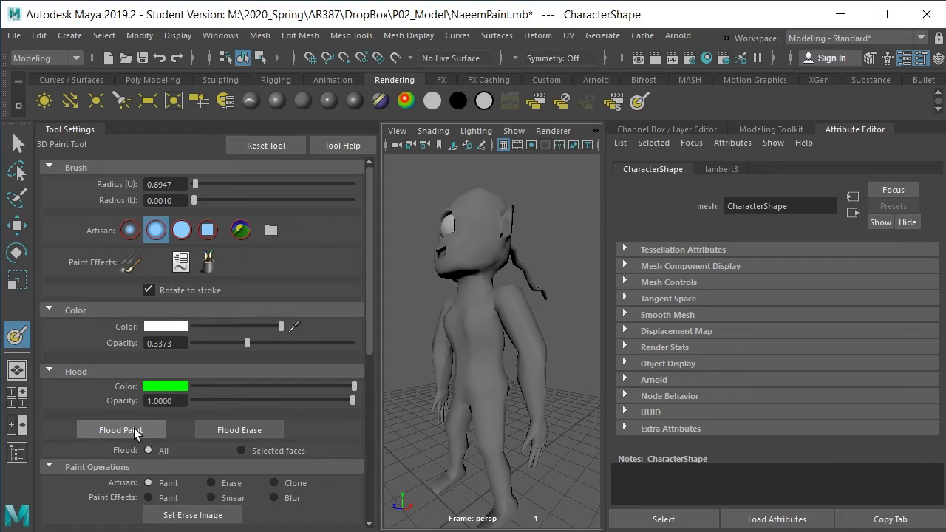
pyautogui.click(135, 429)
# Set the brush paint colour to red
pyautogui.click(173, 328)
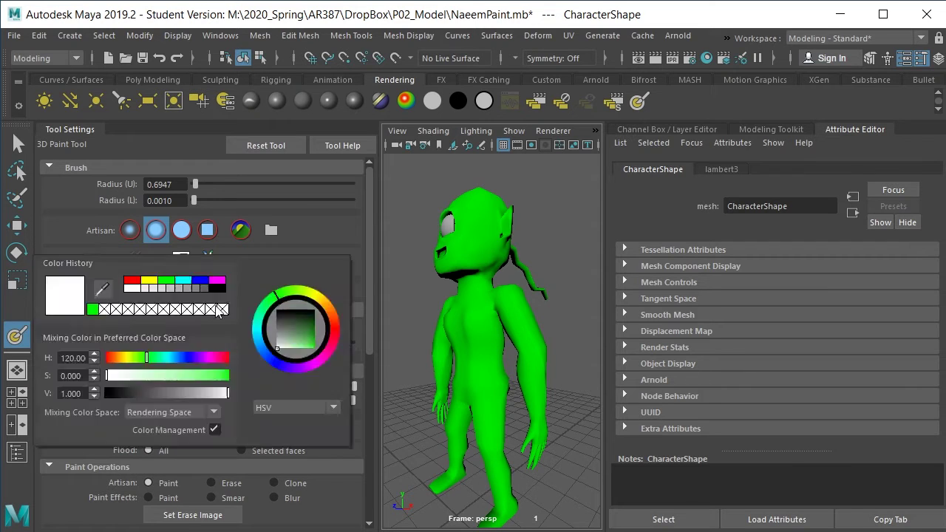
pyautogui.click(176, 325)
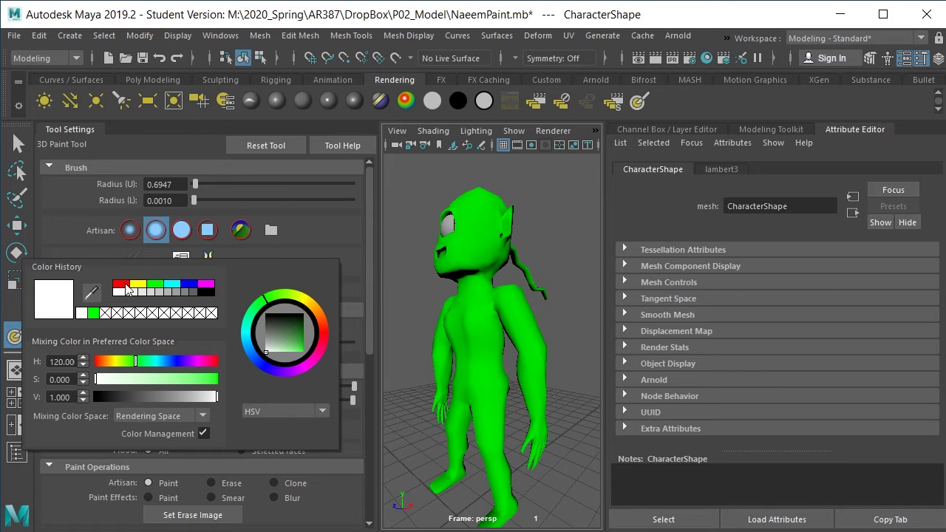
pyautogui.click(121, 284)
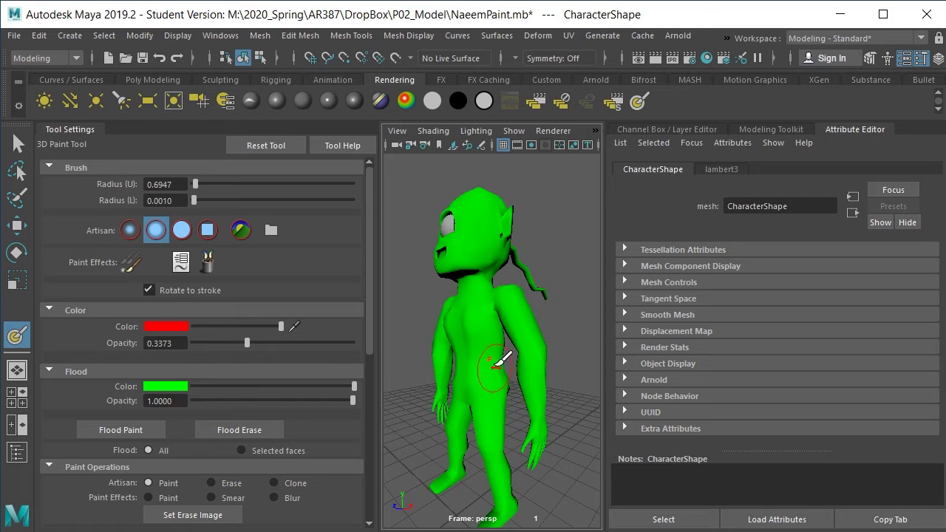
pyautogui.moveTo(496, 359)
pyautogui.keyDown('alt'); pyautogui.mouseDown()
pyautogui.moveTo(464, 361)
pyautogui.moveTo(501, 366)
pyautogui.moveTo(497, 356)
pyautogui.moveTo(527, 318)
pyautogui.moveTo(432, 293)
pyautogui.moveTo(455, 293)
pyautogui.moveTo(448, 278)
pyautogui.moveTo(542, 283)
pyautogui.moveTo(571, 268)
pyautogui.moveTo(484, 277)
pyautogui.moveTo(431, 268)
pyautogui.moveTo(561, 325)
pyautogui.moveTo(464, 337)
pyautogui.moveTo(465, 346)
pyautogui.moveTo(513, 341)
pyautogui.moveTo(379, 352)
pyautogui.moveTo(403, 345)
pyautogui.mouseUp(); pyautogui.keyUp('alt')
# Paint the red shirt over the torso's side, lower back and lower chest, touching up edges
pyautogui.scroll(5, 481, 344)
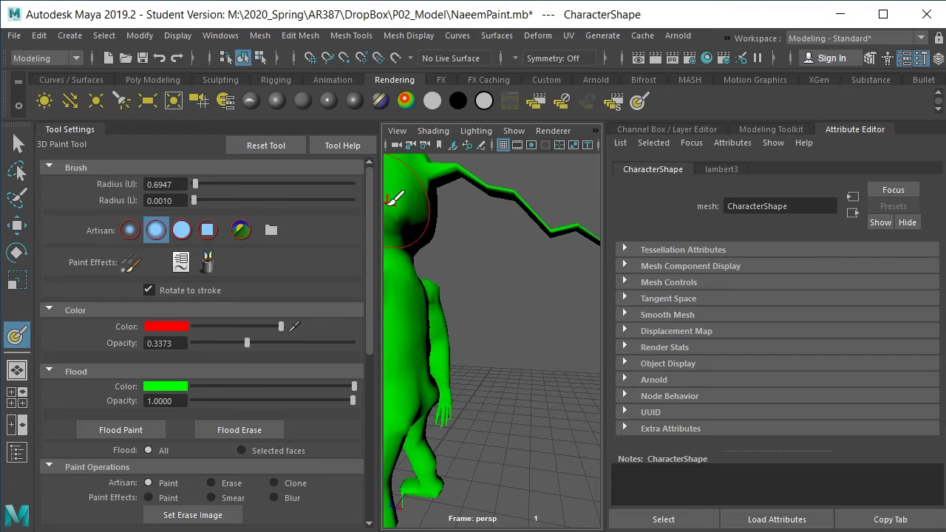
pyautogui.click(922, 58)
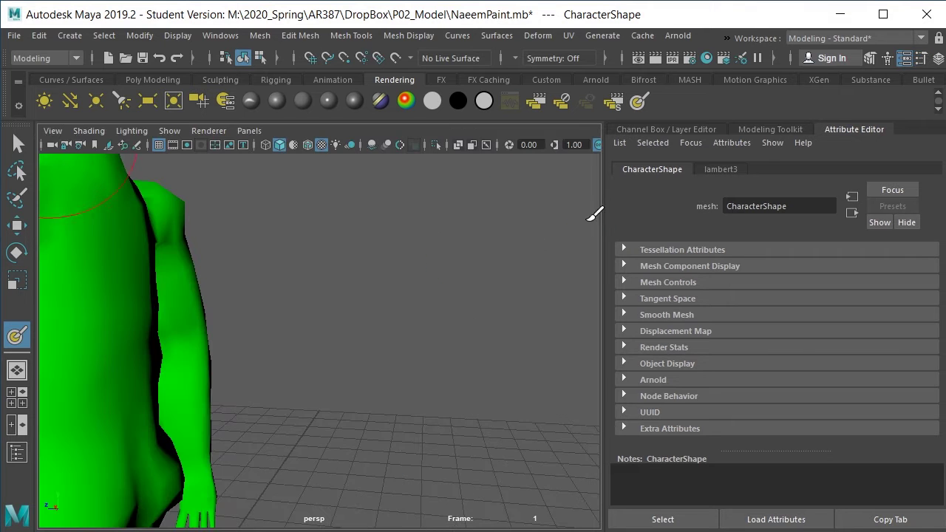
pyautogui.moveTo(226, 325)
pyautogui.keyDown('alt'); pyautogui.mouseDown()
pyautogui.moveTo(372, 368)
pyautogui.moveTo(361, 380)
pyautogui.moveTo(464, 297)
pyautogui.moveTo(436, 301)
pyautogui.moveTo(396, 285)
pyautogui.moveTo(485, 288)
pyautogui.moveTo(401, 304)
pyautogui.moveTo(337, 331)
pyautogui.moveTo(156, 271)
pyautogui.moveTo(325, 259)
pyautogui.moveTo(398, 267)
pyautogui.moveTo(411, 229)
pyautogui.moveTo(269, 235)
pyautogui.moveTo(290, 293)
pyautogui.moveTo(332, 303)
pyautogui.moveTo(290, 342)
pyautogui.moveTo(178, 351)
pyautogui.moveTo(322, 355)
pyautogui.moveTo(342, 380)
pyautogui.moveTo(170, 396)
pyautogui.moveTo(179, 308)
pyautogui.moveTo(153, 288)
pyautogui.moveTo(177, 221)
pyautogui.moveTo(115, 248)
pyautogui.moveTo(137, 271)
pyautogui.moveTo(113, 230)
pyautogui.moveTo(162, 197)
pyautogui.mouseUp(); pyautogui.keyUp('alt')
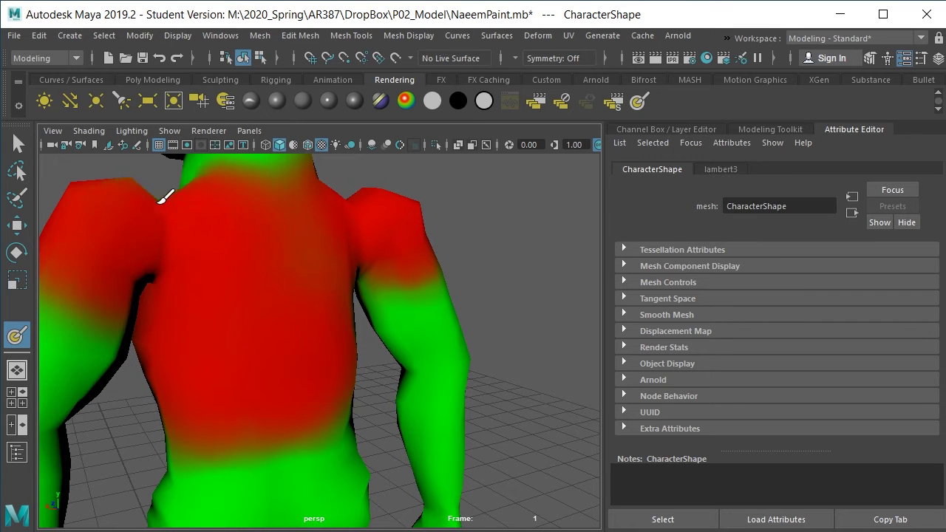
pyautogui.moveTo(351, 362)
pyautogui.mouseDown()
pyautogui.moveTo(271, 342)
pyautogui.moveTo(431, 391)
pyautogui.moveTo(486, 308)
pyautogui.mouseUp()
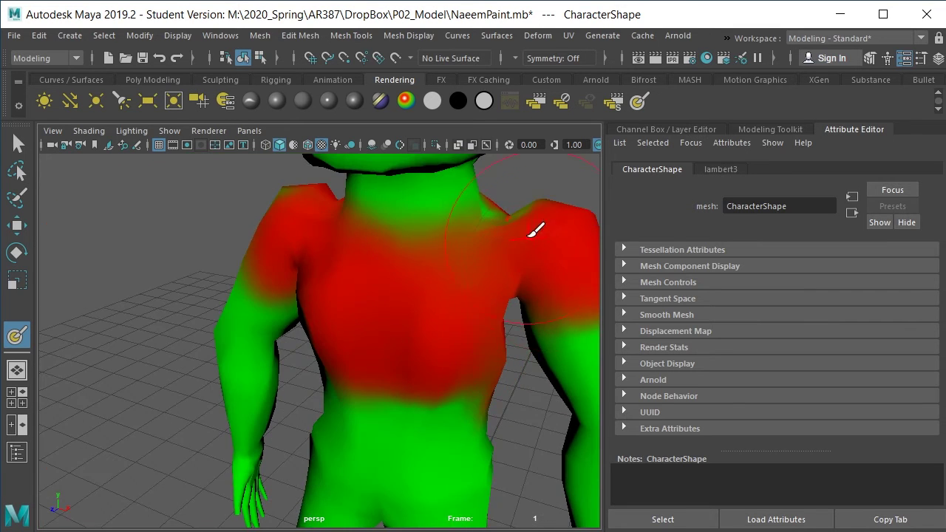
pyautogui.moveTo(461, 372); pyautogui.dragTo(342, 357)
pyautogui.keyDown('alt'); pyautogui.moveTo(326, 278); pyautogui.dragTo(448, 306); pyautogui.keyUp('alt')
pyautogui.moveTo(237, 254)
pyautogui.keyDown('alt'); pyautogui.mouseDown()
pyautogui.moveTo(361, 273)
pyautogui.moveTo(317, 252)
pyautogui.mouseUp(); pyautogui.keyUp('alt')
pyautogui.keyDown('alt'); pyautogui.moveTo(502, 323); pyautogui.dragTo(412, 327, button='right'); pyautogui.keyUp('alt')
pyautogui.moveTo(412, 328)
pyautogui.keyDown('alt'); pyautogui.mouseDown()
pyautogui.moveTo(418, 363)
pyautogui.moveTo(337, 359)
pyautogui.moveTo(395, 360)
pyautogui.mouseUp(); pyautogui.keyUp('alt')
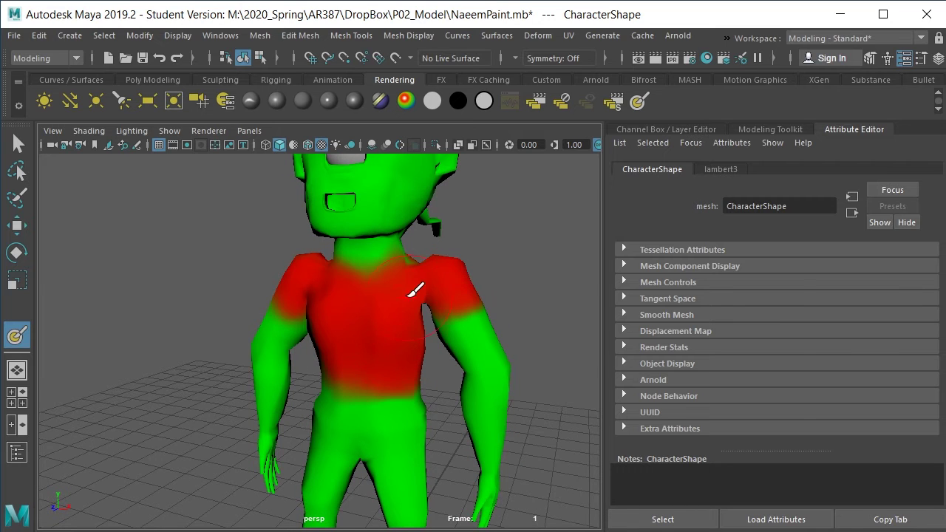
# Switch to smooth mesh preview and orbit around to inspect the shirt from chest and back
pyautogui.moveTo(418, 289)
pyautogui.keyDown('alt'); pyautogui.mouseDown()
pyautogui.moveTo(433, 290)
pyautogui.moveTo(239, 337)
pyautogui.moveTo(207, 323)
pyautogui.moveTo(323, 352)
pyautogui.moveTo(248, 359)
pyautogui.mouseUp(); pyautogui.keyUp('alt')
pyautogui.press('3')
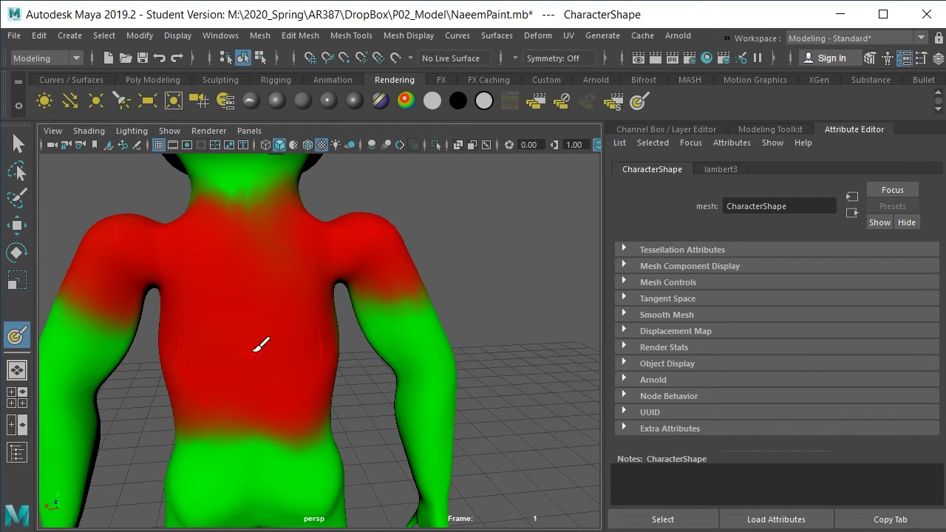
pyautogui.moveTo(234, 360)
pyautogui.keyDown('alt'); pyautogui.mouseDown()
pyautogui.moveTo(425, 334)
pyautogui.moveTo(336, 286)
pyautogui.moveTo(416, 331)
pyautogui.moveTo(316, 350)
pyautogui.mouseUp(); pyautogui.keyUp('alt')
pyautogui.moveTo(308, 263)
pyautogui.keyDown('alt'); pyautogui.mouseDown()
pyautogui.moveTo(291, 302)
pyautogui.moveTo(289, 280)
pyautogui.mouseUp(); pyautogui.keyUp('alt')
pyautogui.scroll(-3, 296, 306)
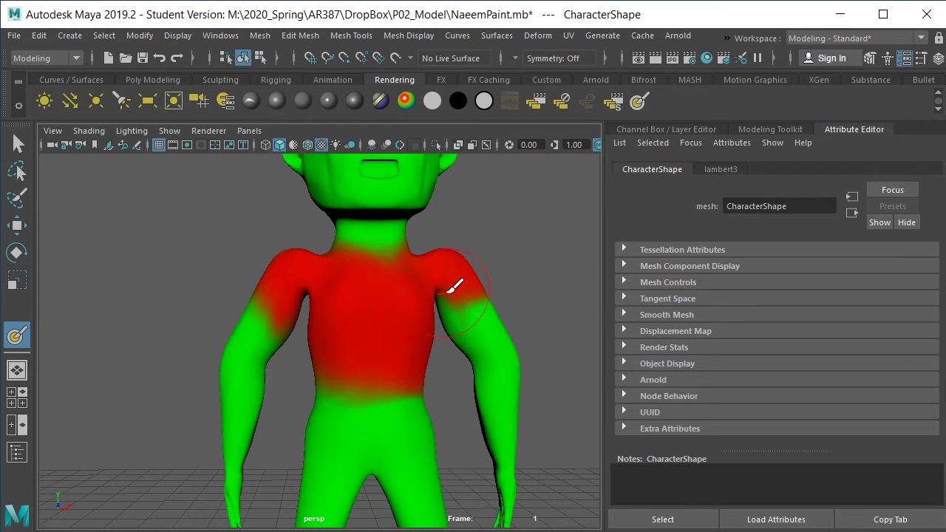
pyautogui.moveTo(365, 312)
pyautogui.keyDown('alt'); pyautogui.mouseDown()
pyautogui.moveTo(194, 311)
pyautogui.moveTo(416, 302)
pyautogui.moveTo(310, 345)
pyautogui.moveTo(460, 348)
pyautogui.moveTo(306, 384)
pyautogui.moveTo(317, 371)
pyautogui.mouseUp(); pyautogui.keyUp('alt')
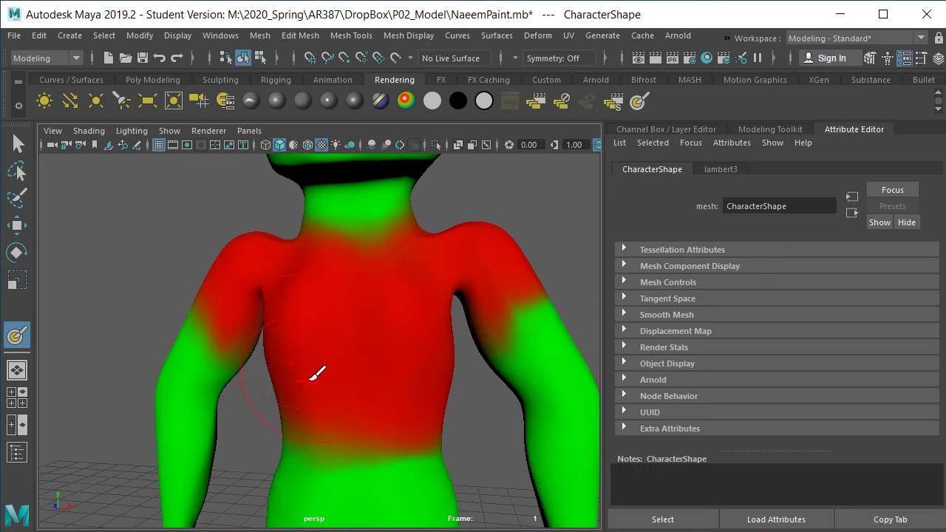
# Follow lambert3's Color map to the file2 texture node and reopen the 3D Paint Tool settings
pyautogui.click(720, 169)
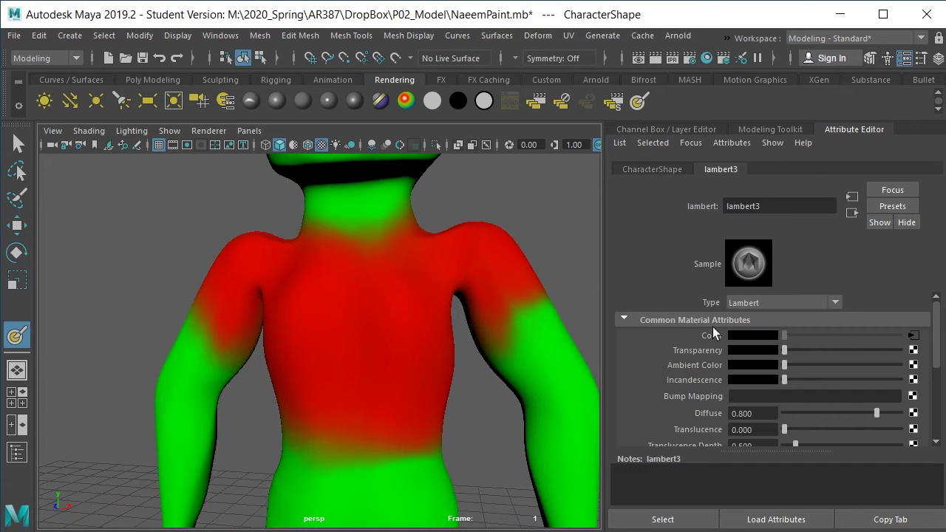
pyautogui.click(914, 336)
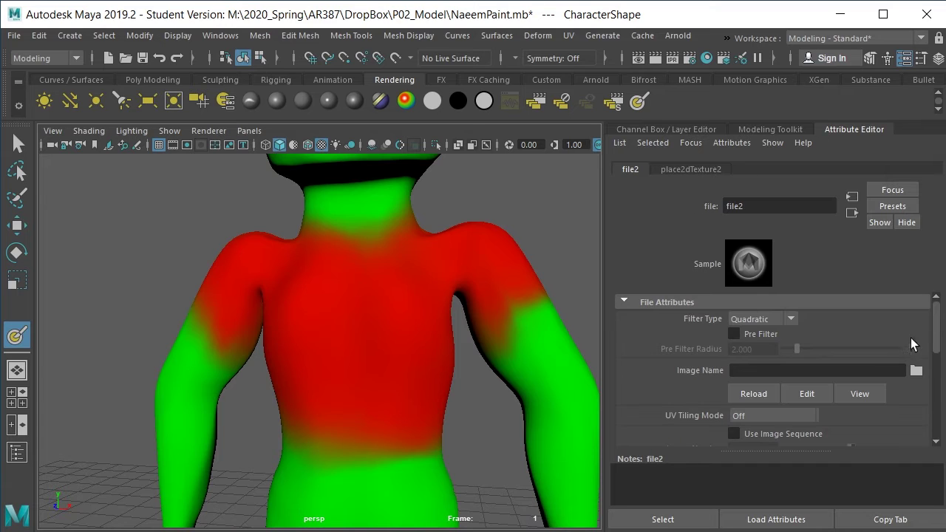
pyautogui.click(919, 58)
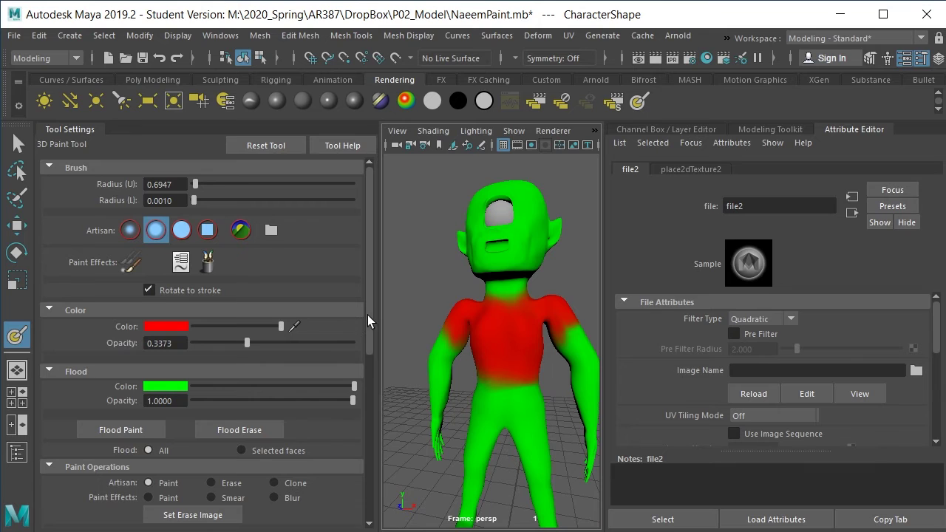
# Save the painted texture as CharacterShape_color.iff in sourceimages\3dPaintTextures, then close the paint settings
pyautogui.moveTo(367, 315); pyautogui.dragTo(362, 465)
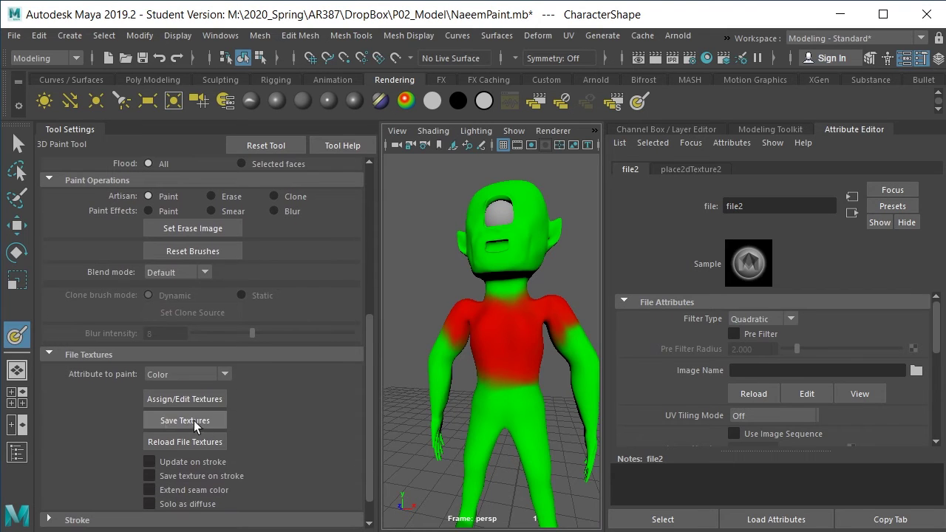
pyautogui.click(195, 419)
pyautogui.click(194, 419)
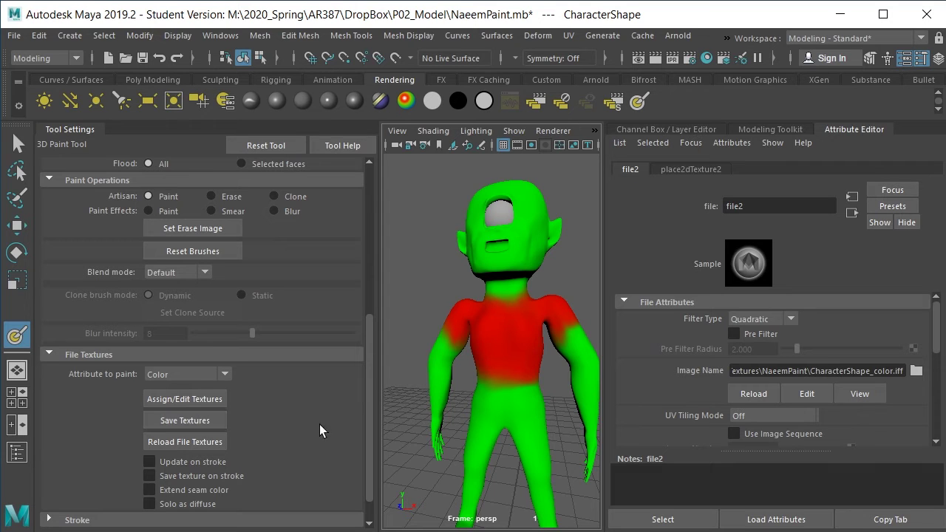
pyautogui.moveTo(804, 370); pyautogui.dragTo(720, 367)
pyautogui.moveTo(785, 370); pyautogui.dragTo(848, 370)
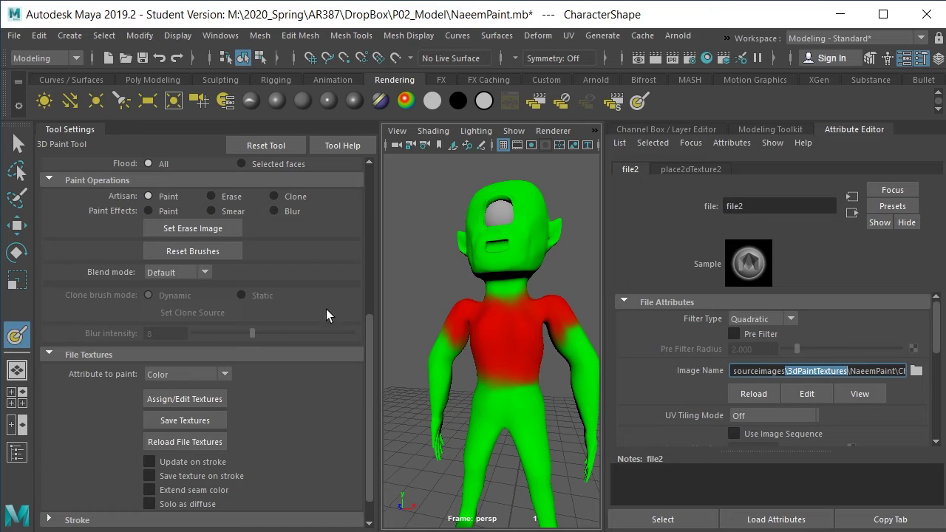
pyautogui.click(920, 58)
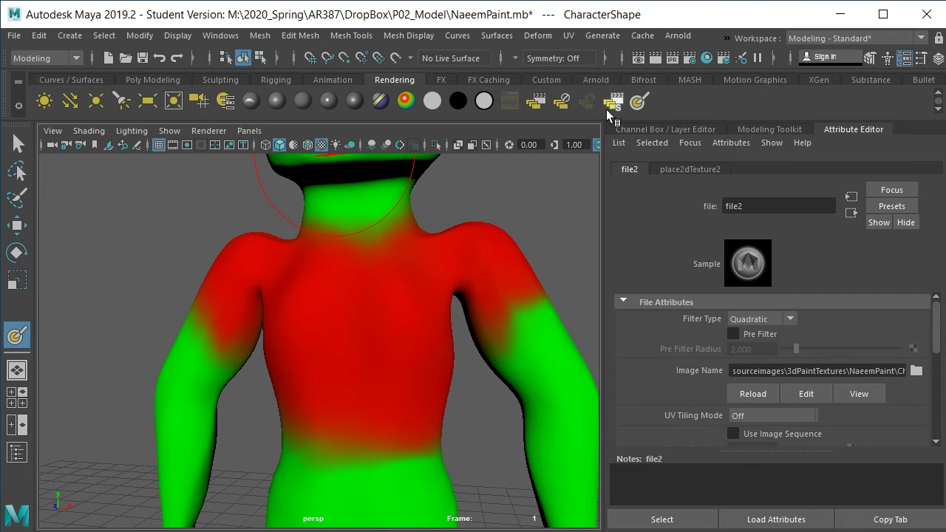
# Use the UV Editor/Persp layout showing the character's unsmoothed UVs over the painted texture
pyautogui.click(150, 78)
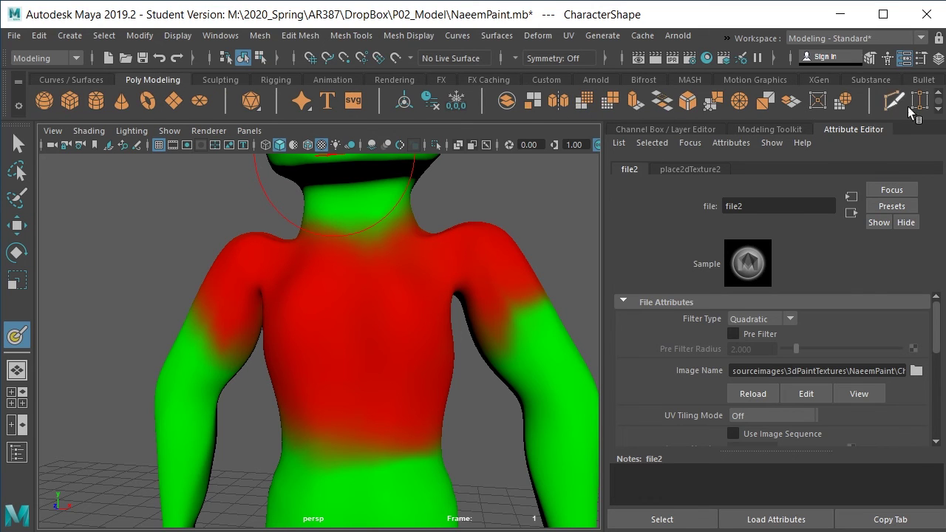
pyautogui.click(937, 109)
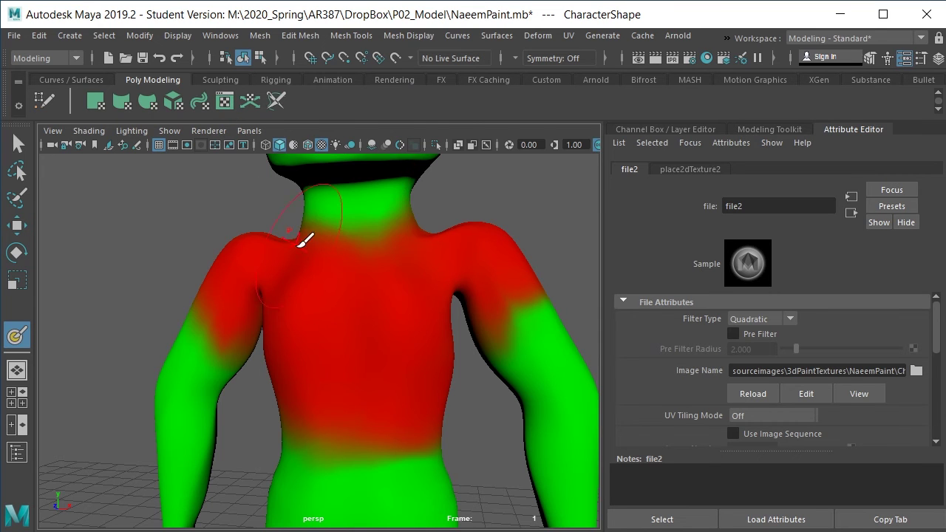
pyautogui.press('space')
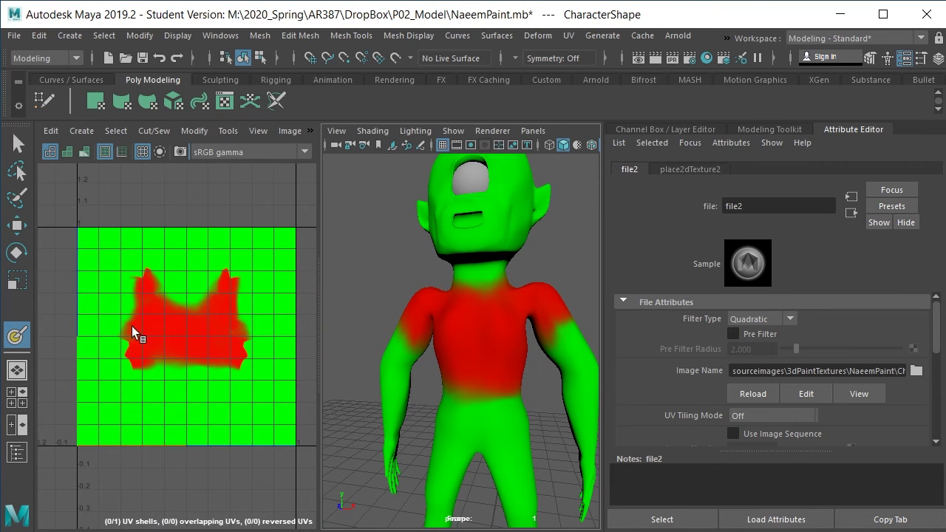
pyautogui.click(18, 143)
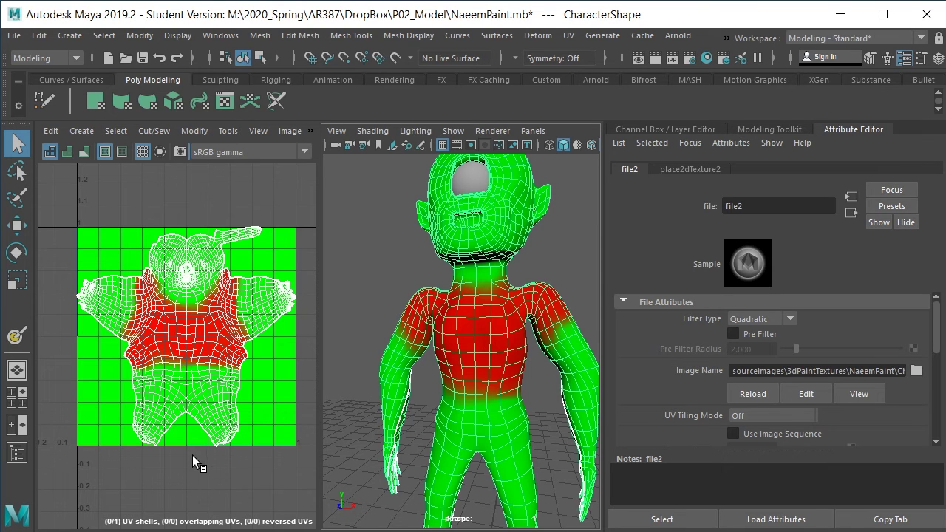
pyautogui.press('1')
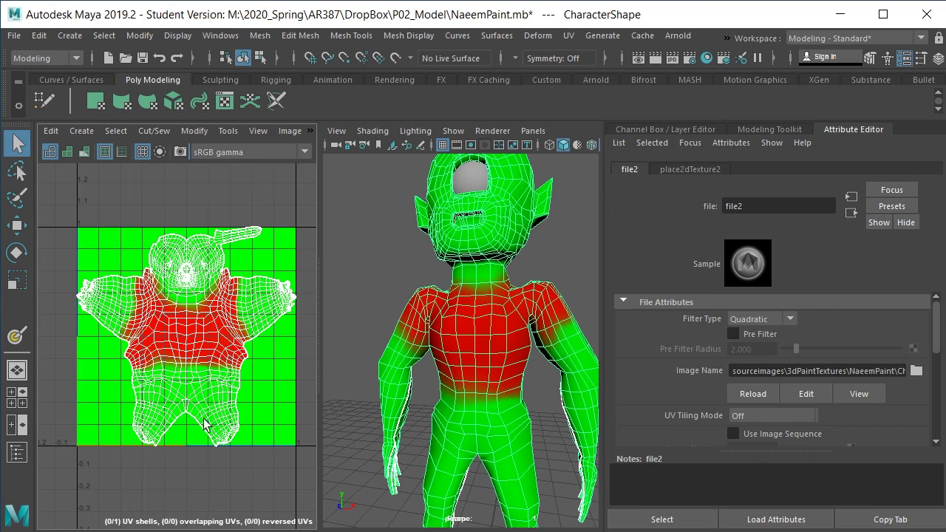
# Export a 2048 × 2048 Maya IFF UV snapshot named Char_outUV to the images folder
pyautogui.click(180, 151)
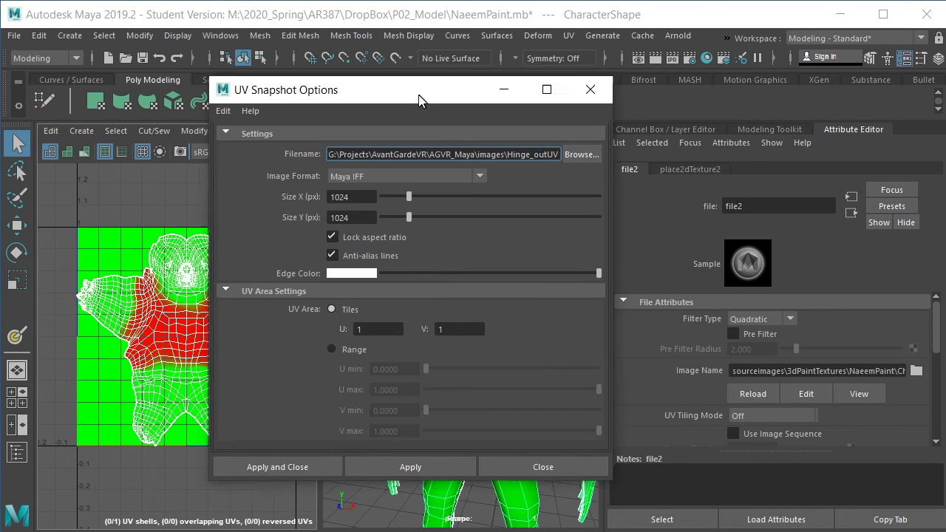
pyautogui.doubleClick(358, 195)
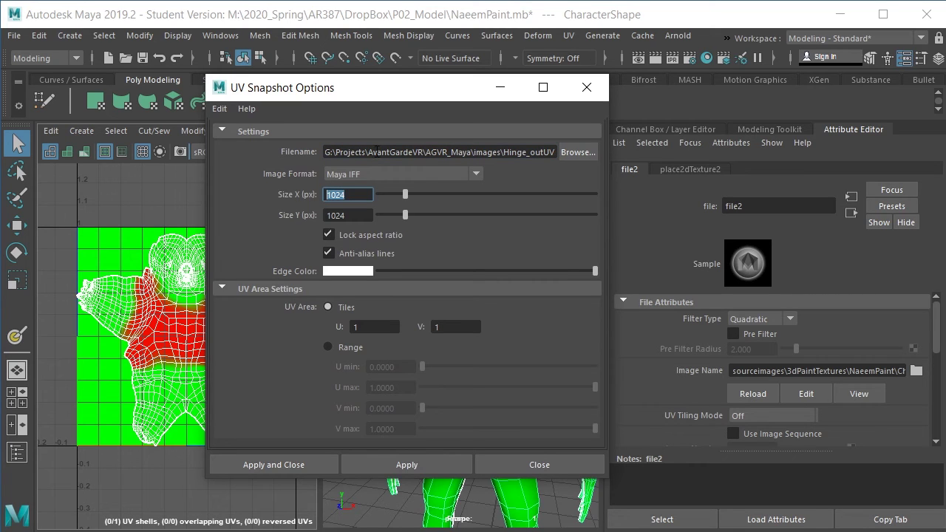
pyautogui.write('2048')
pyautogui.press('Tab')
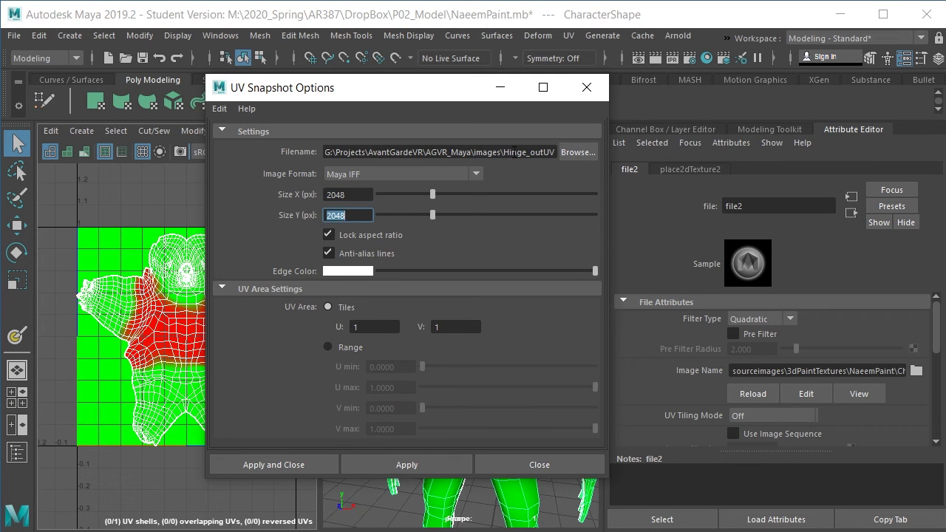
pyautogui.click(515, 151)
pyautogui.moveTo(503, 151); pyautogui.dragTo(527, 156)
pyautogui.click(531, 150)
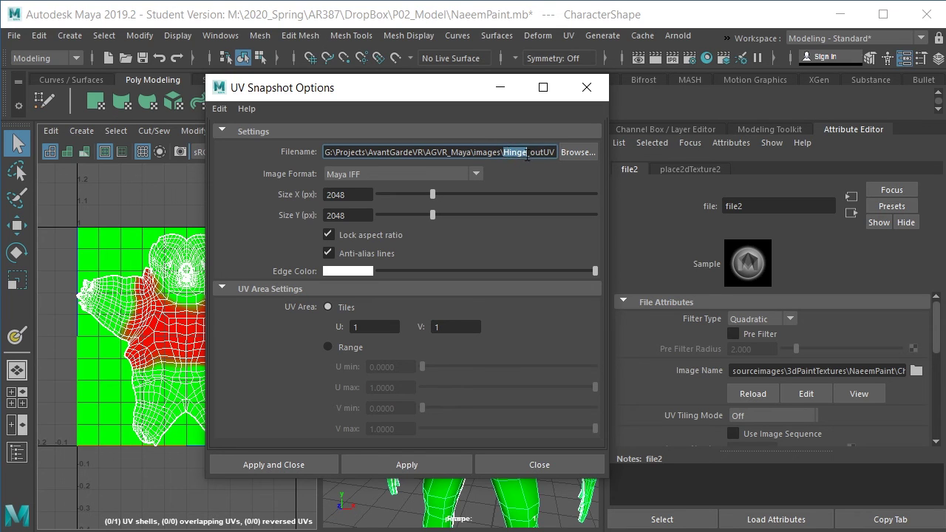
pyautogui.write('N')
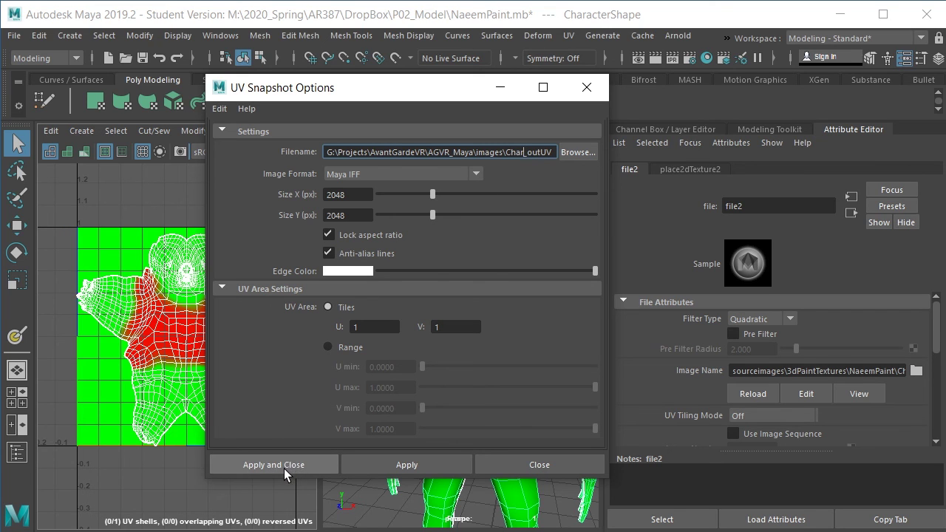
pyautogui.click(284, 468)
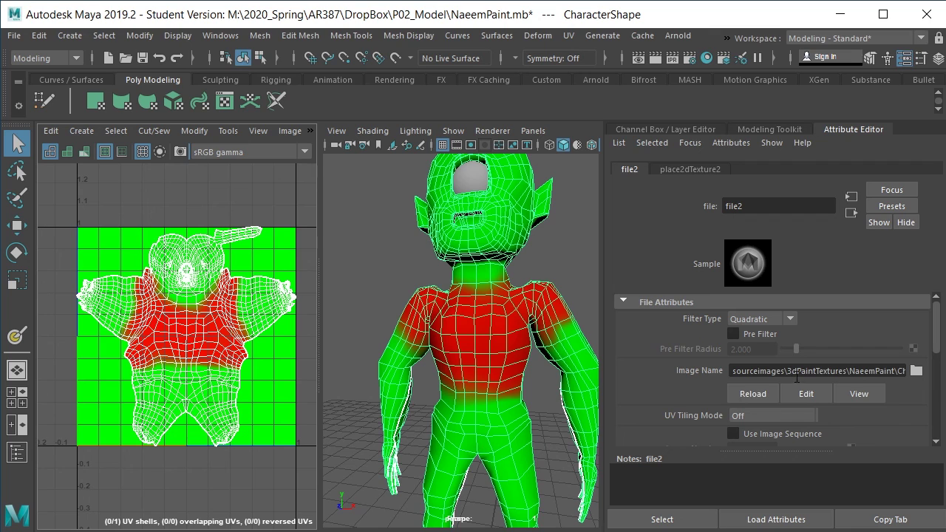
pyautogui.moveTo(791, 370); pyautogui.dragTo(918, 371)
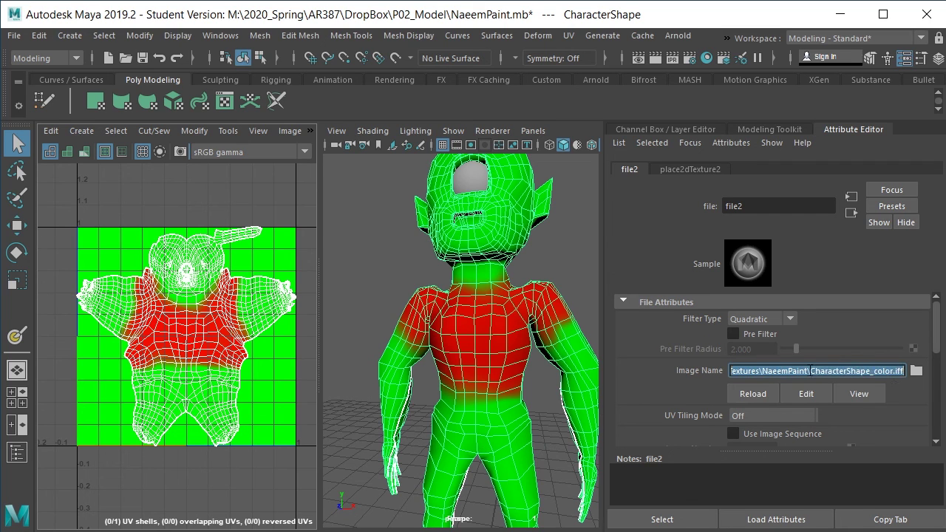